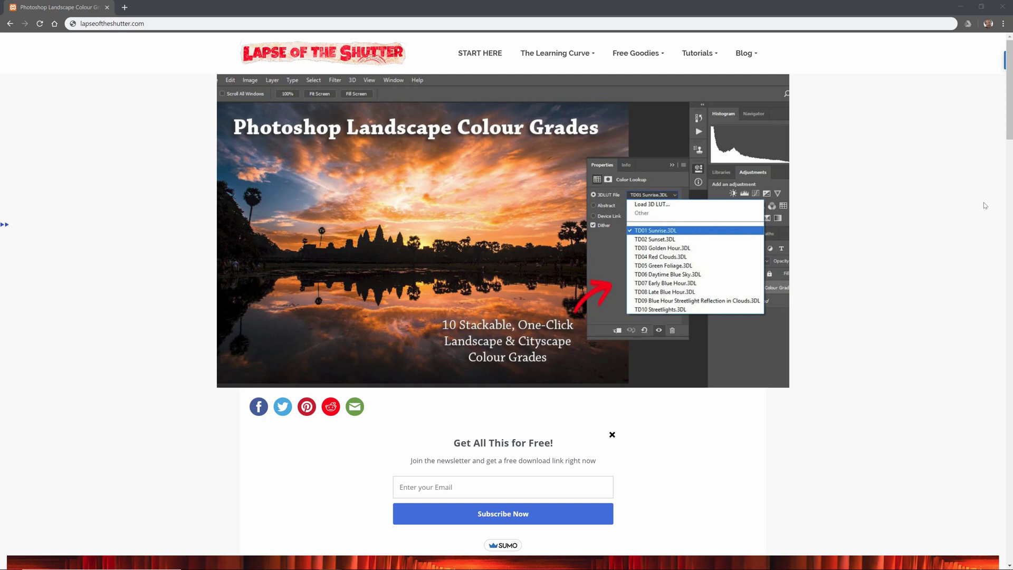
Scroll to the newsletter form and enter an e-mail address in the 'Enter your Email' field
drag(1008, 134, 956, 371)
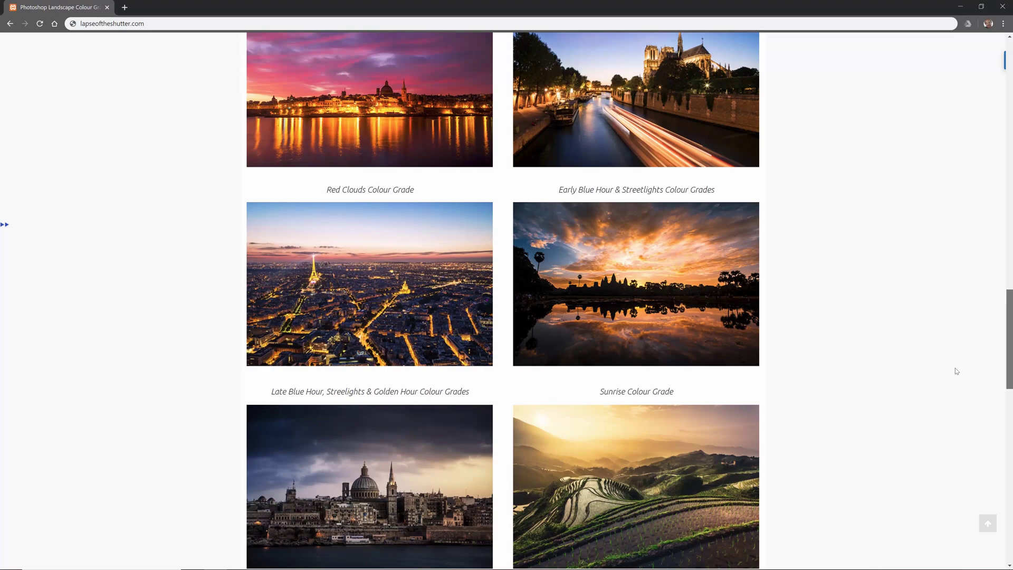
drag(958, 370, 952, 103)
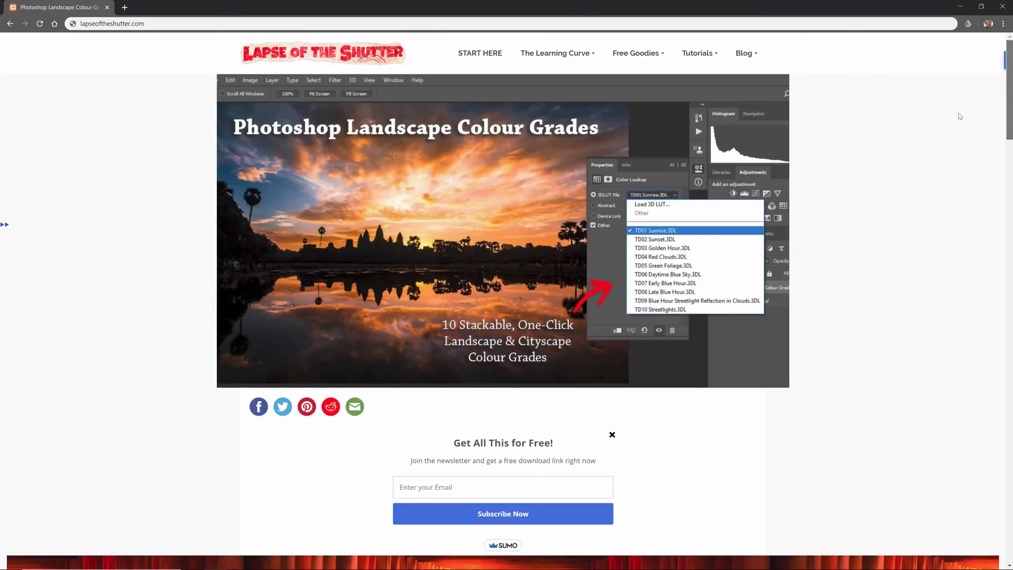
scroll(960, 113, down, 2)
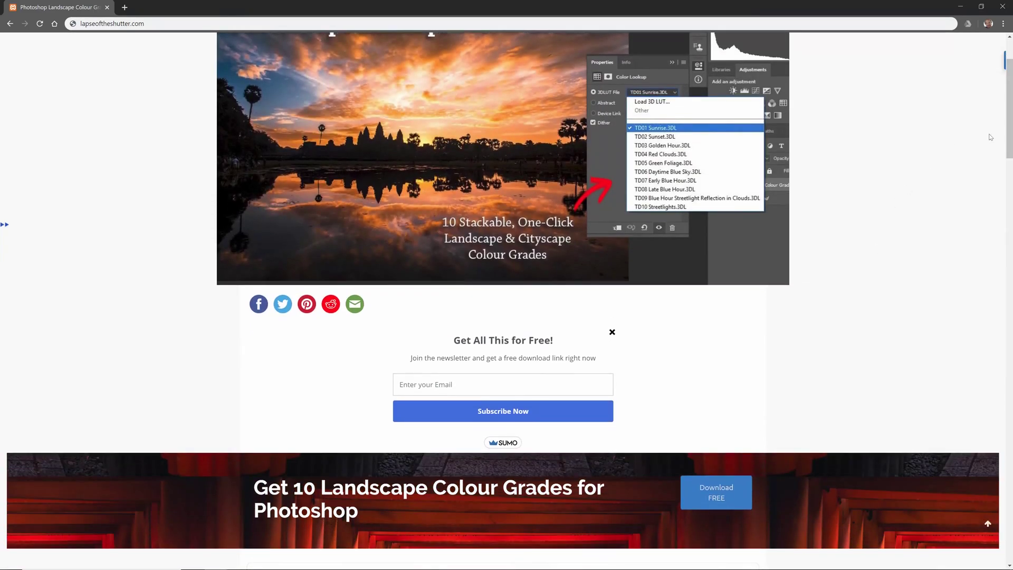
drag(1009, 138, 1010, 142)
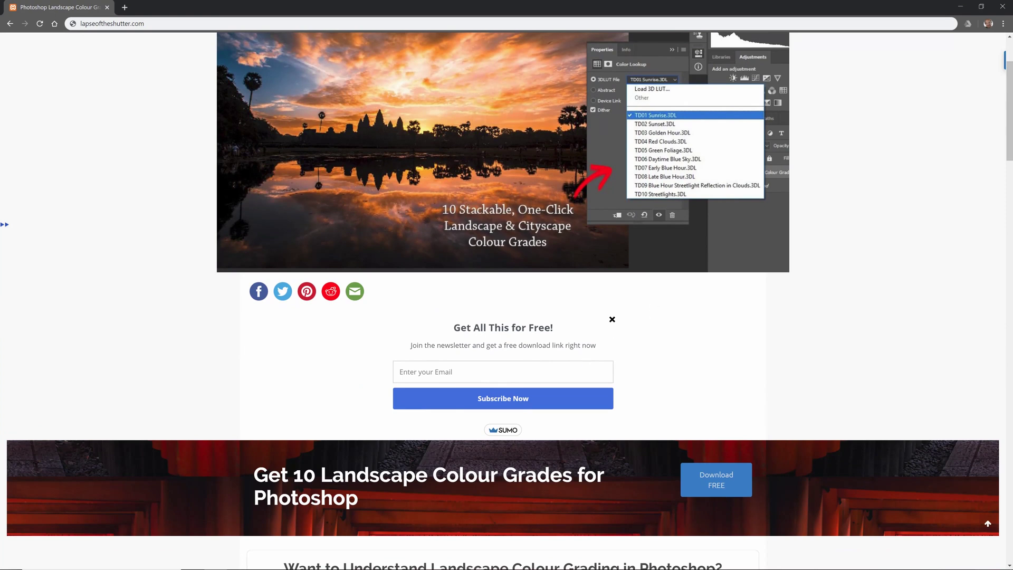
text(he)
text(llo@hee)
text(lo.com)
scroll(1002, 134, up, 2)
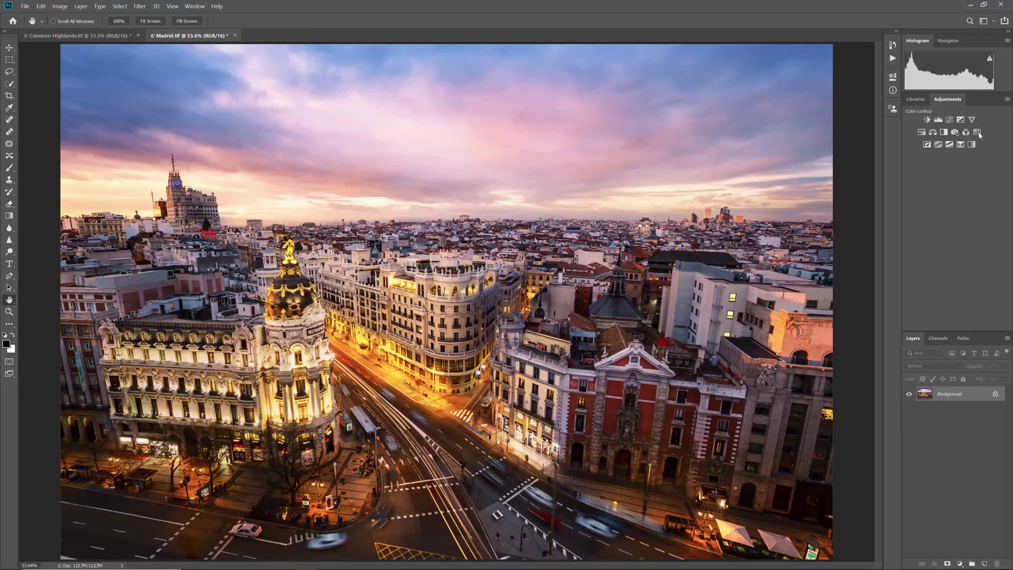
Add a Color Lookup layer using the TD01 Sunrise LUT and compare it with the original
click(977, 132)
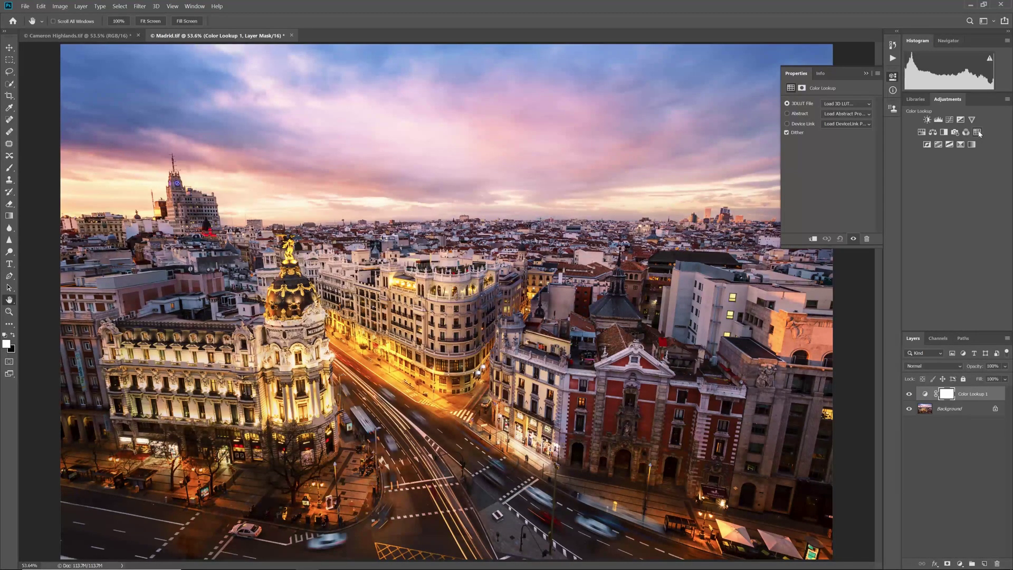
click(863, 103)
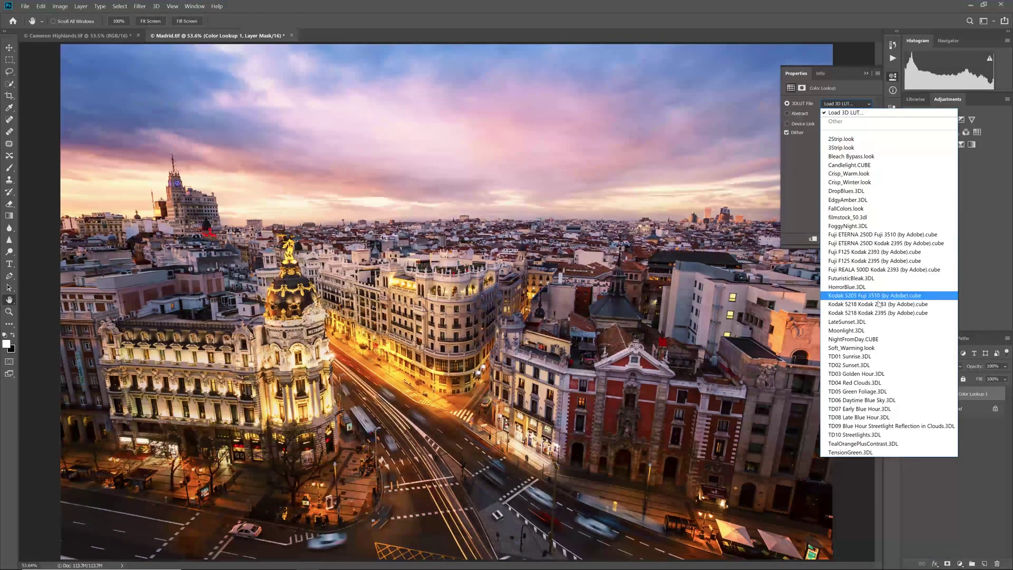
click(899, 358)
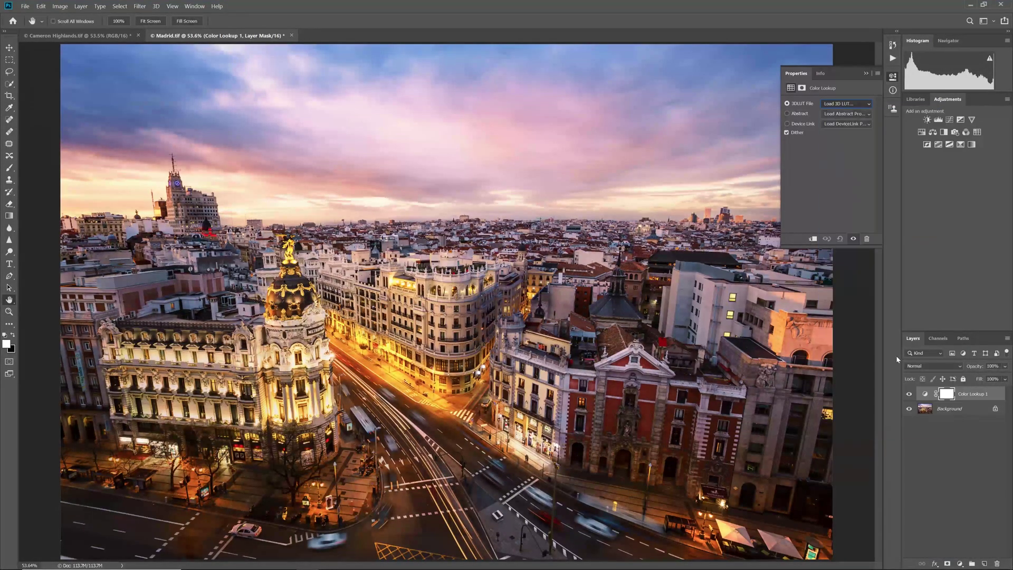
click(909, 394)
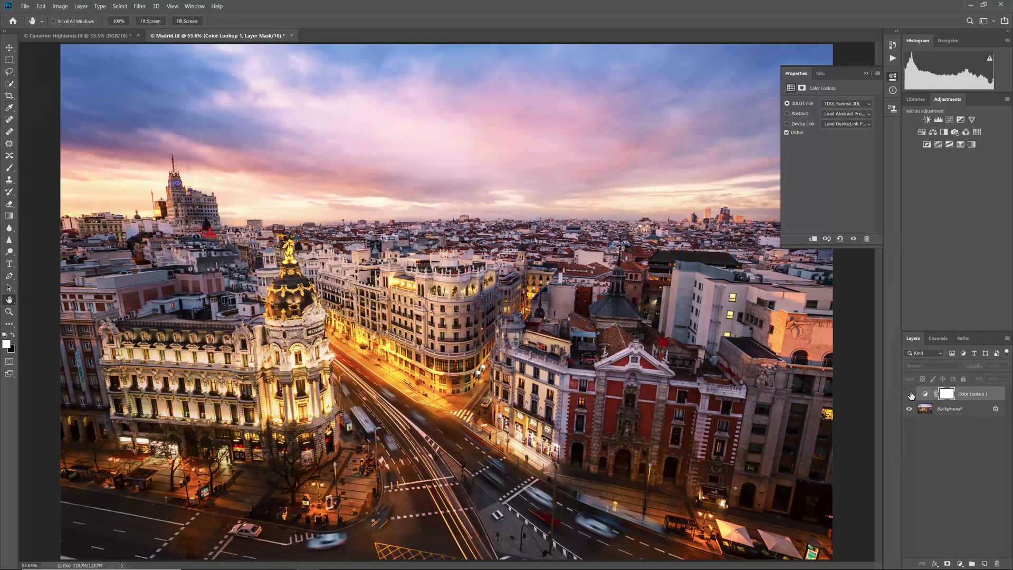
click(909, 395)
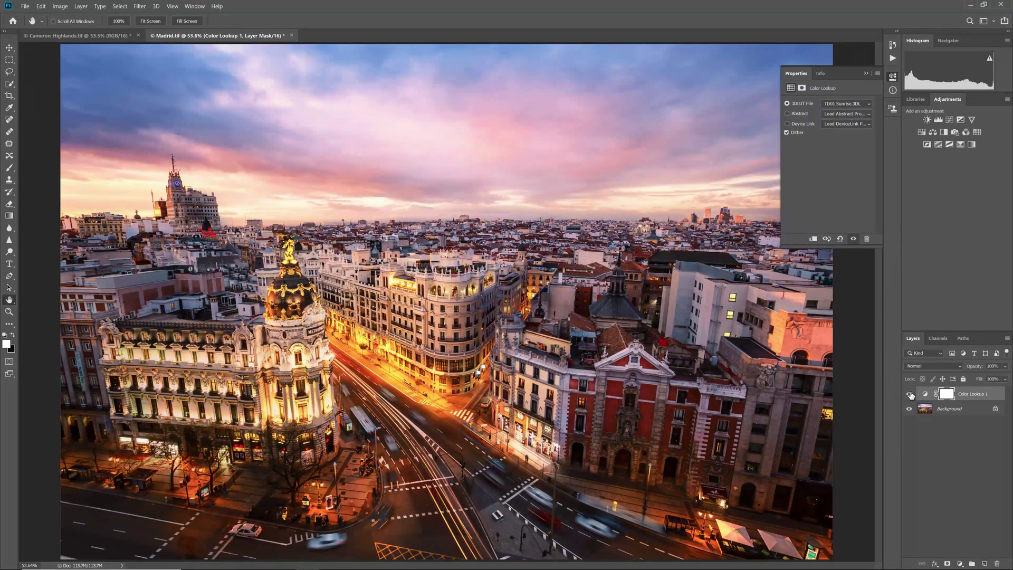
Switch the lookup to TD04 Red Clouds and compare it with the original
click(860, 104)
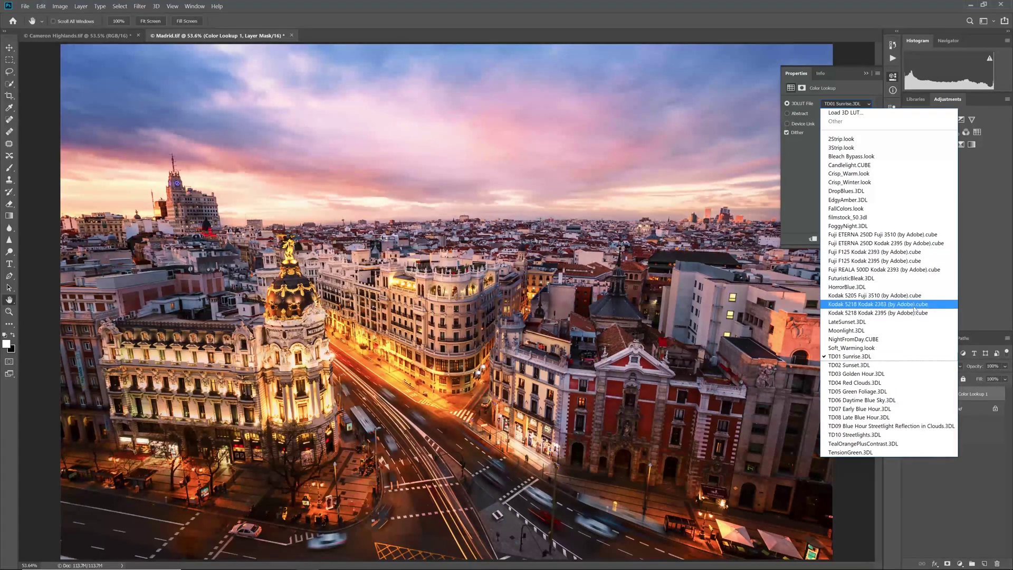
click(897, 383)
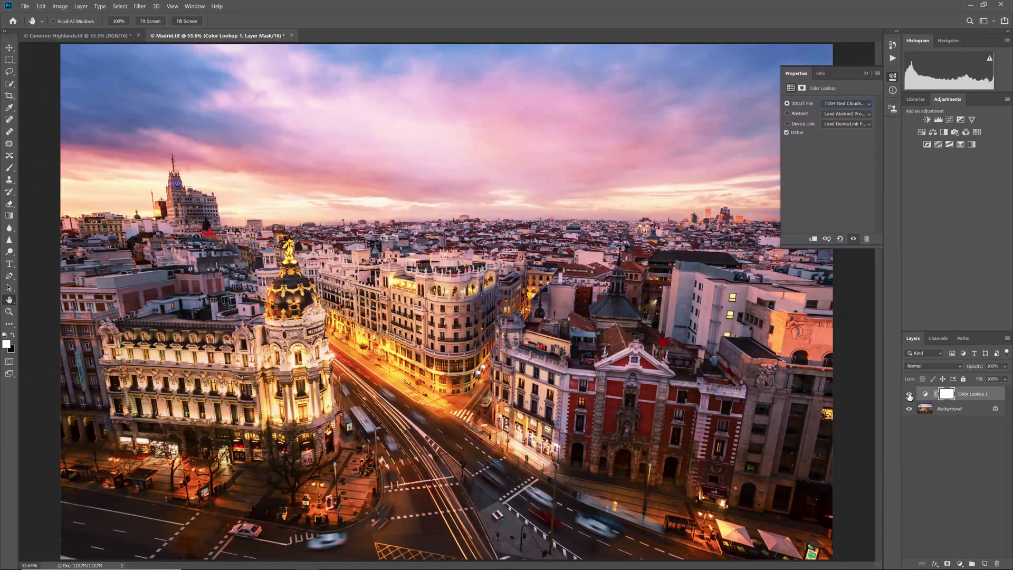
click(909, 394)
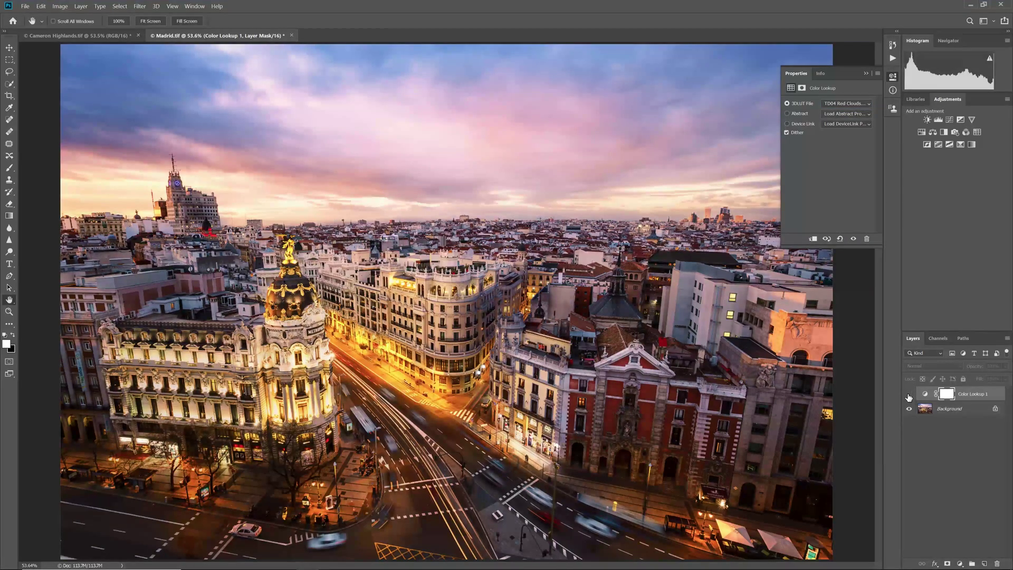
click(908, 395)
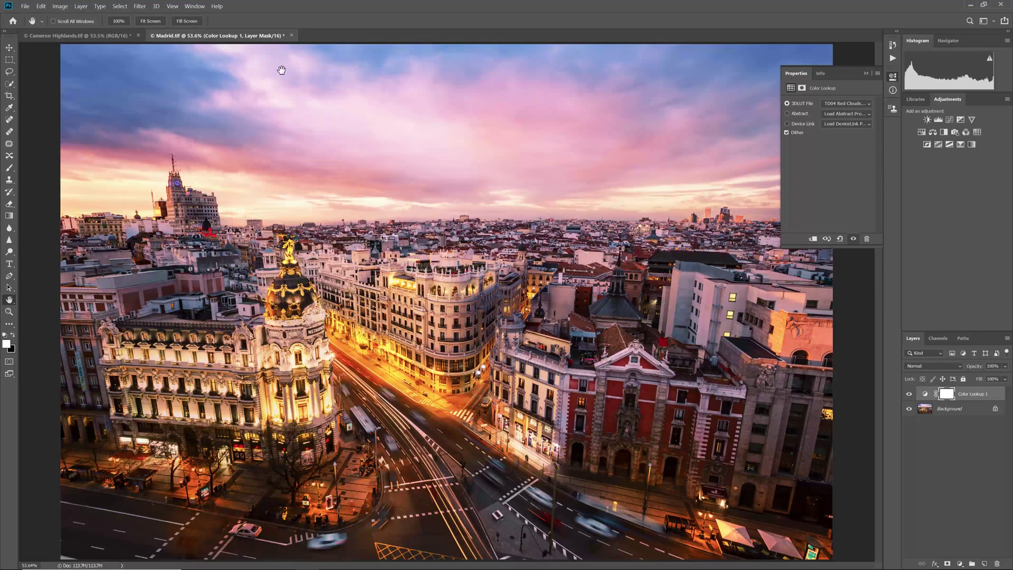
On Cameron Highlands, add Color Balance with midtones Cyan/Red -15 and Magenta/Green +23
click(105, 37)
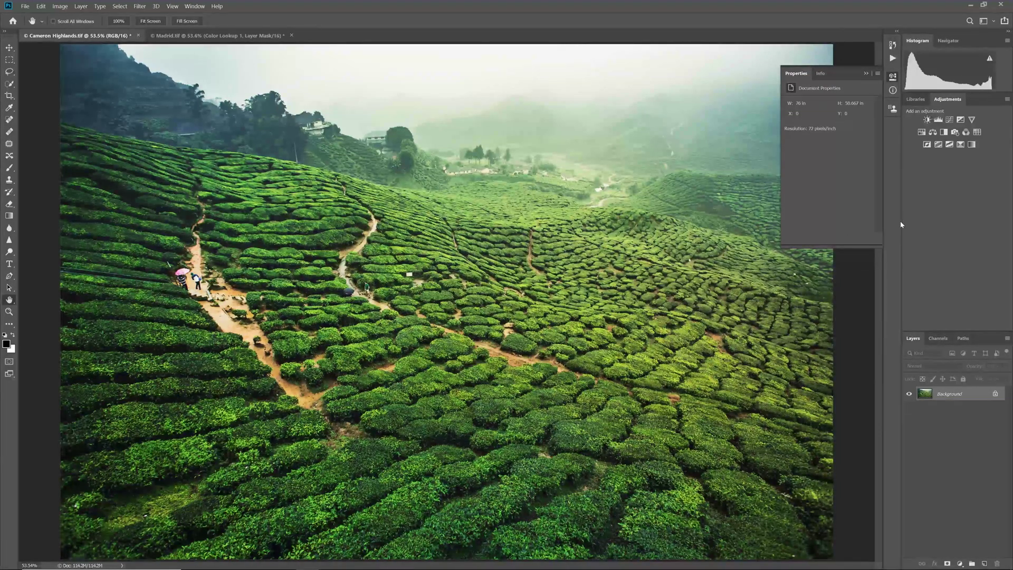
click(936, 133)
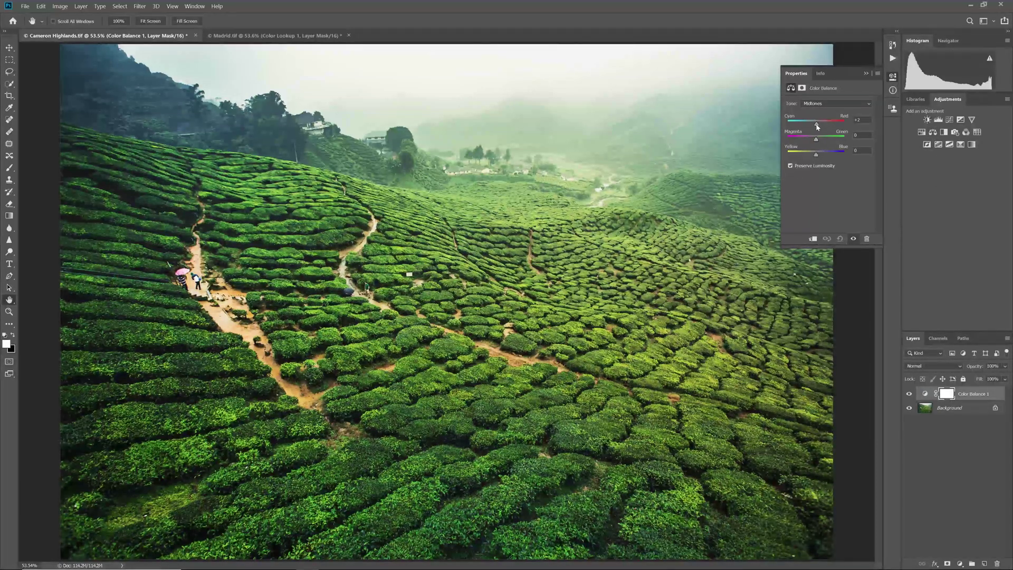
drag(816, 126, 806, 153)
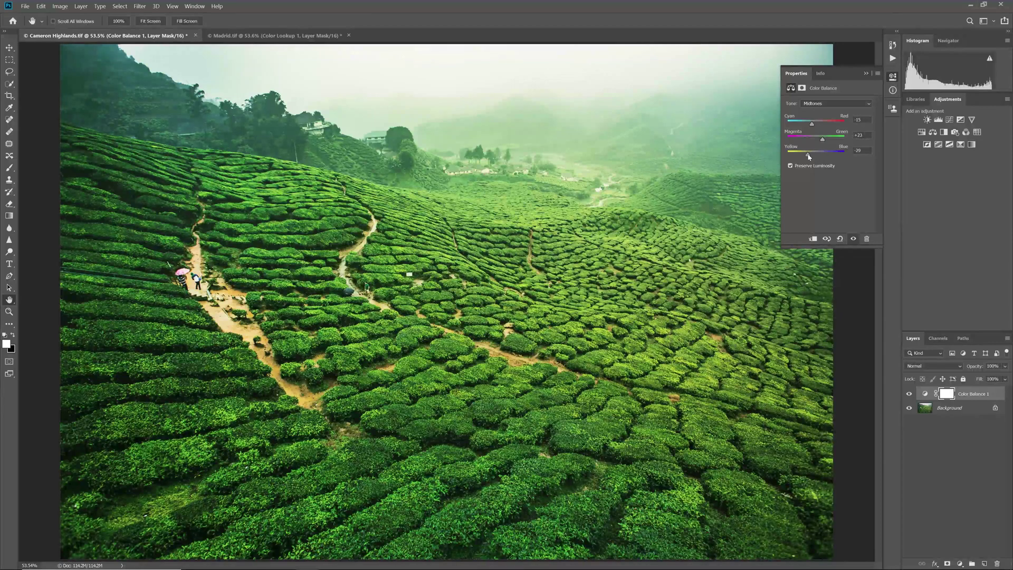
Set highlights Yellow/Blue +23 and shadows Cyan/Red -16, Magenta/Green +2
click(816, 105)
click(820, 128)
drag(816, 154, 813, 124)
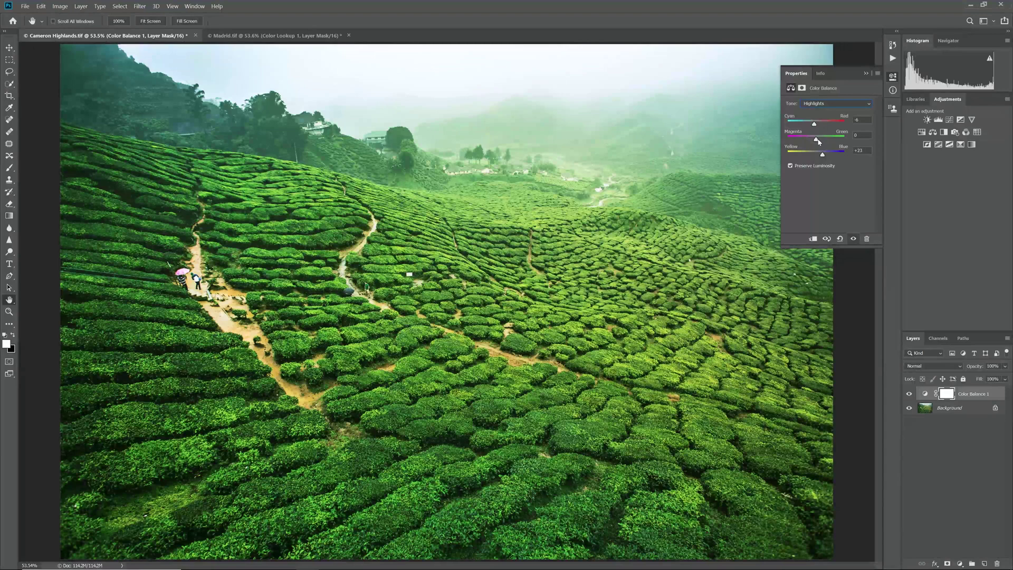
click(817, 105)
click(817, 112)
drag(815, 123, 821, 155)
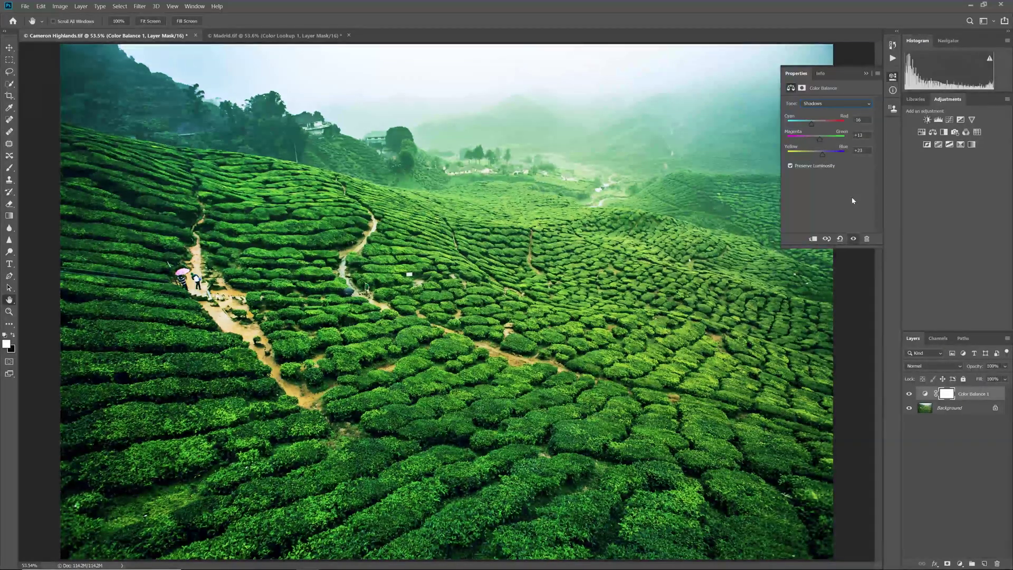
Add a black-to-white Gradient Map layer blended as Darken
click(972, 145)
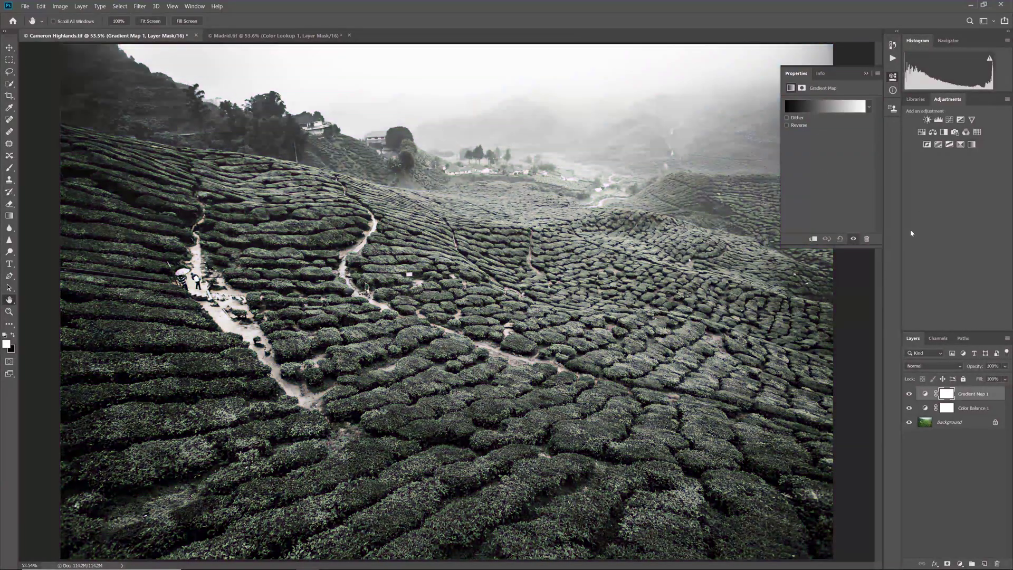
click(945, 362)
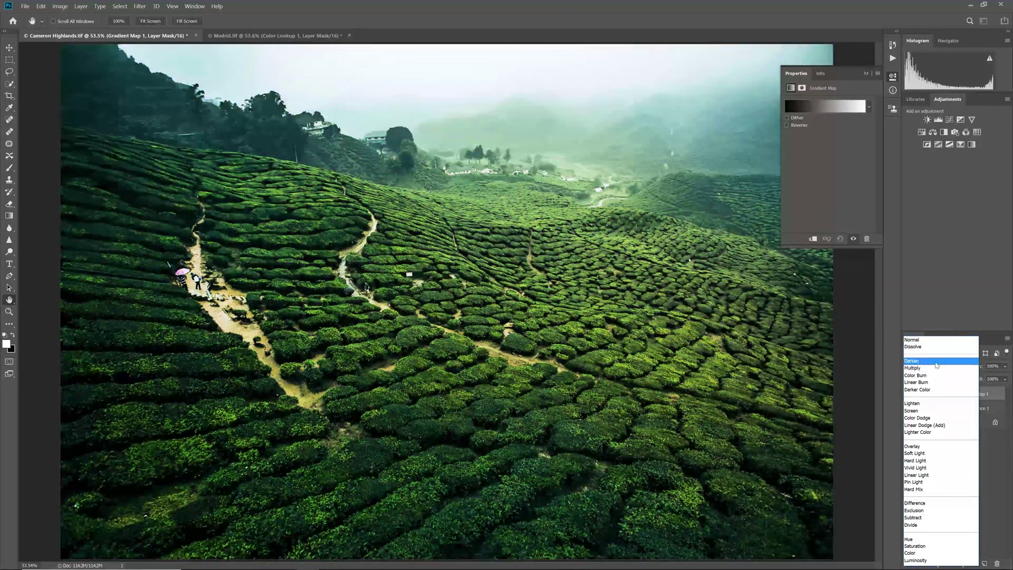
click(935, 361)
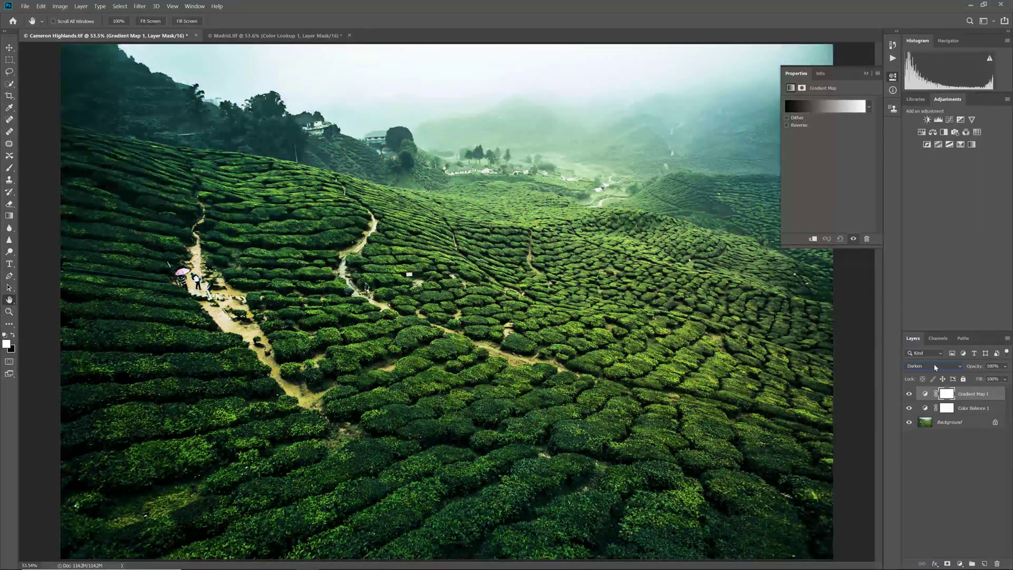
Add a Curves layer with two points shaping the RGB curve
click(948, 121)
drag(816, 176, 817, 174)
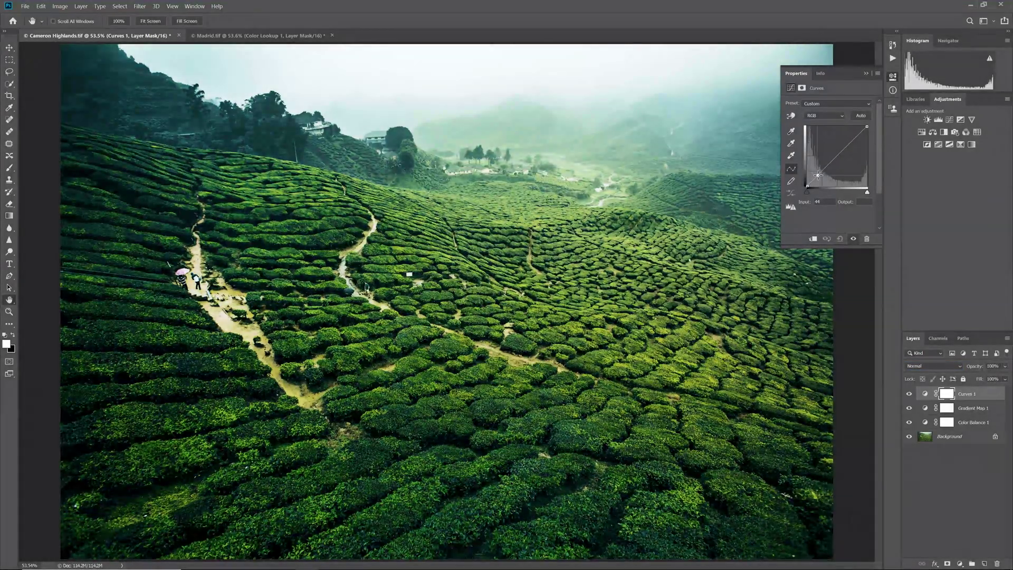
click(853, 144)
drag(852, 141, 852, 141)
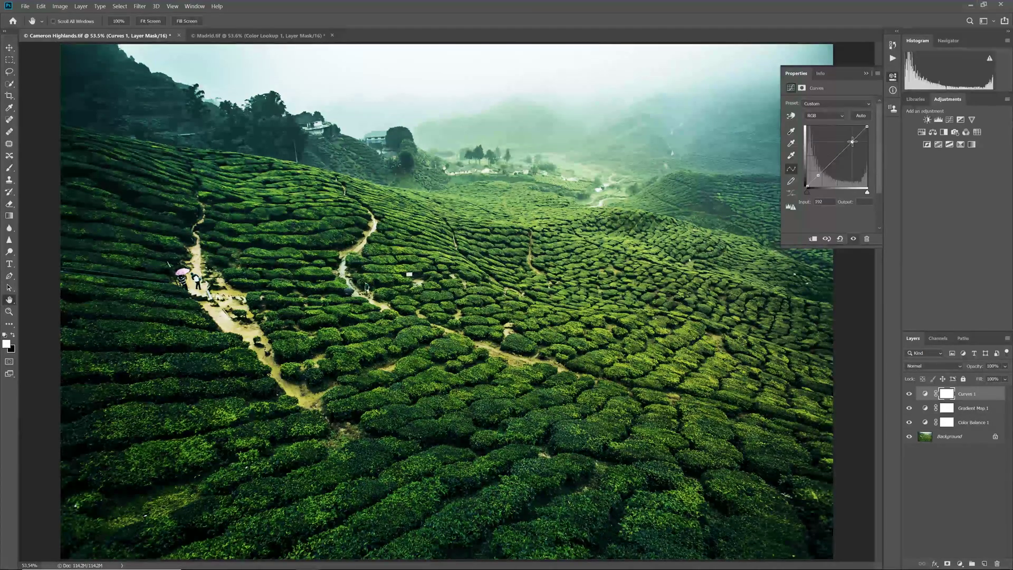
Close the Curves settings and toggle the adjustments off and on, ending with the grade visible
click(817, 175)
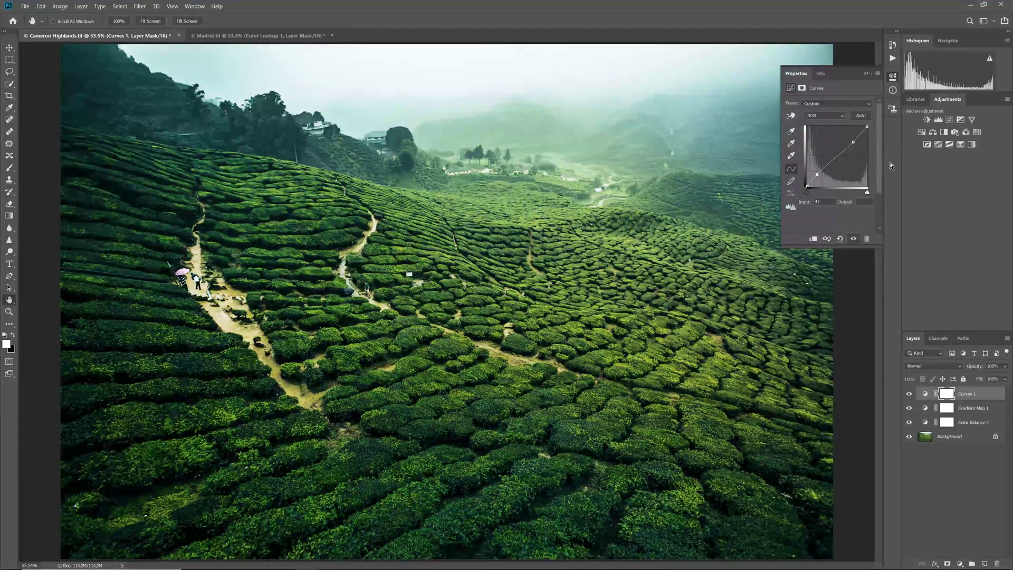
click(893, 90)
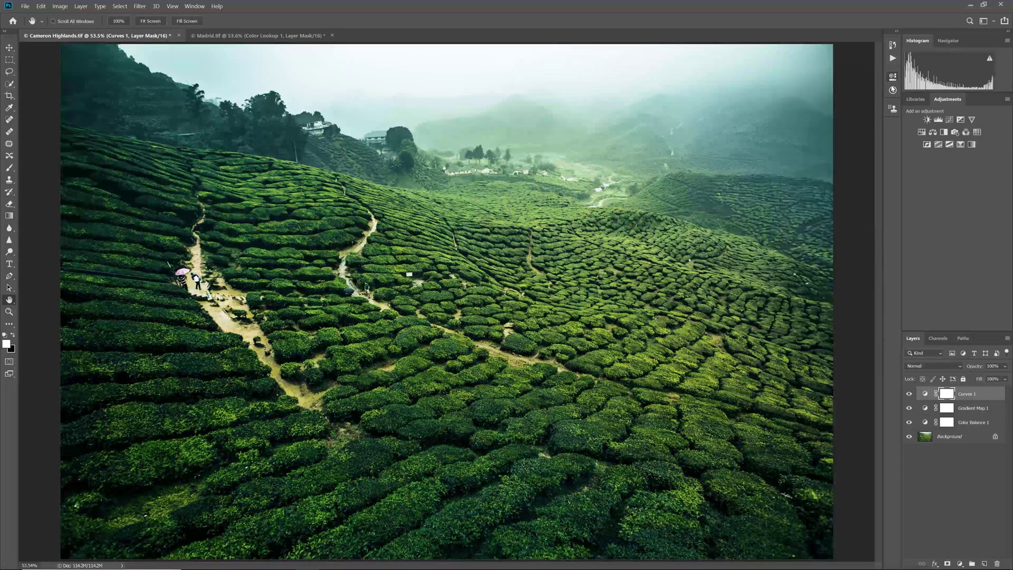
alt+click(908, 438)
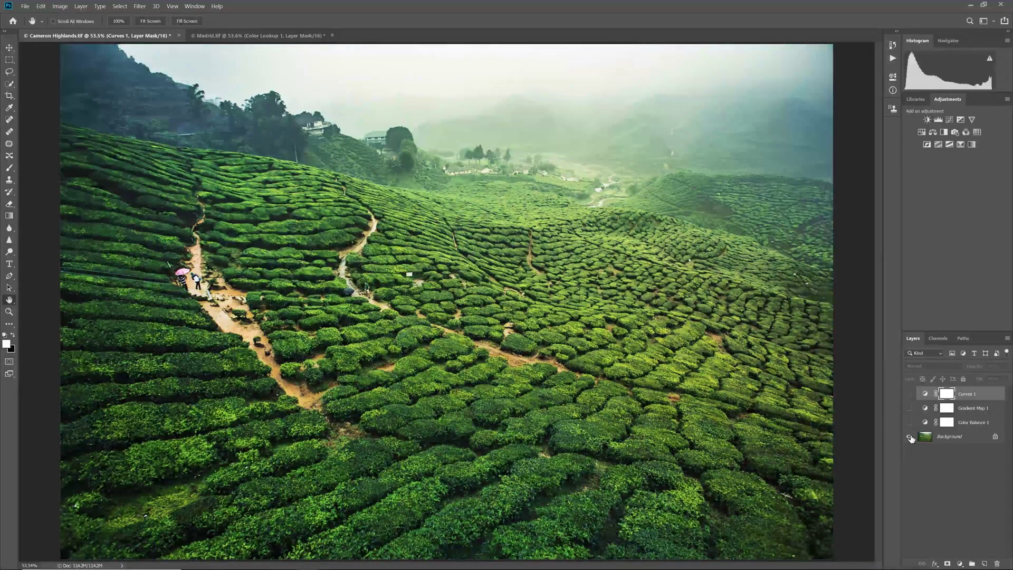
alt+click(908, 438)
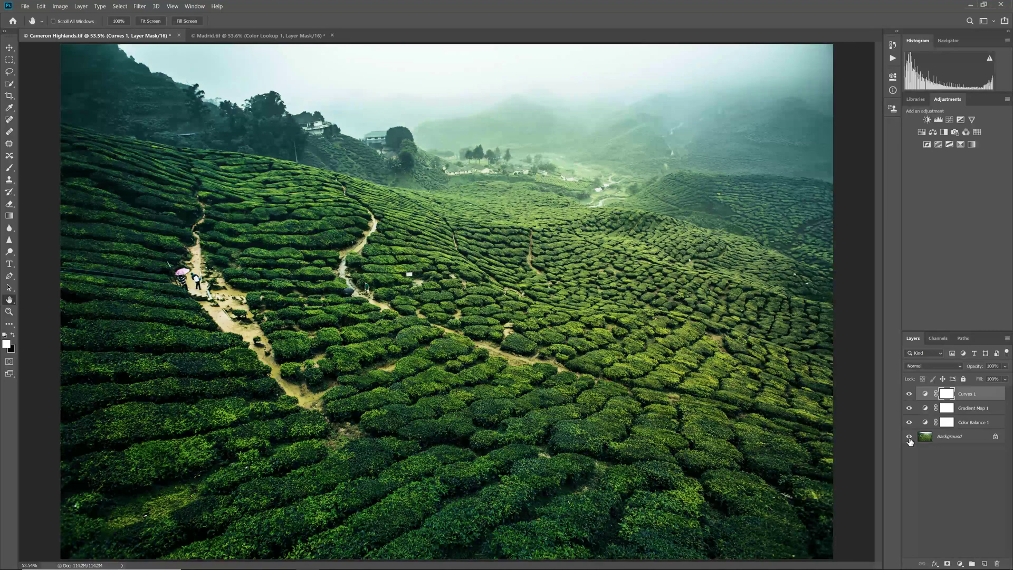
alt+click(908, 438)
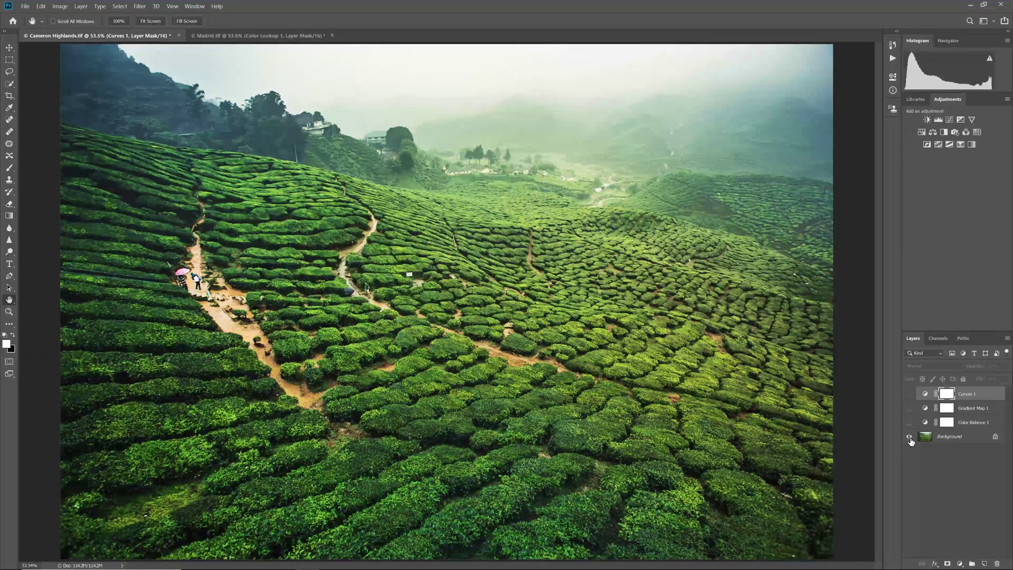
alt+click(908, 438)
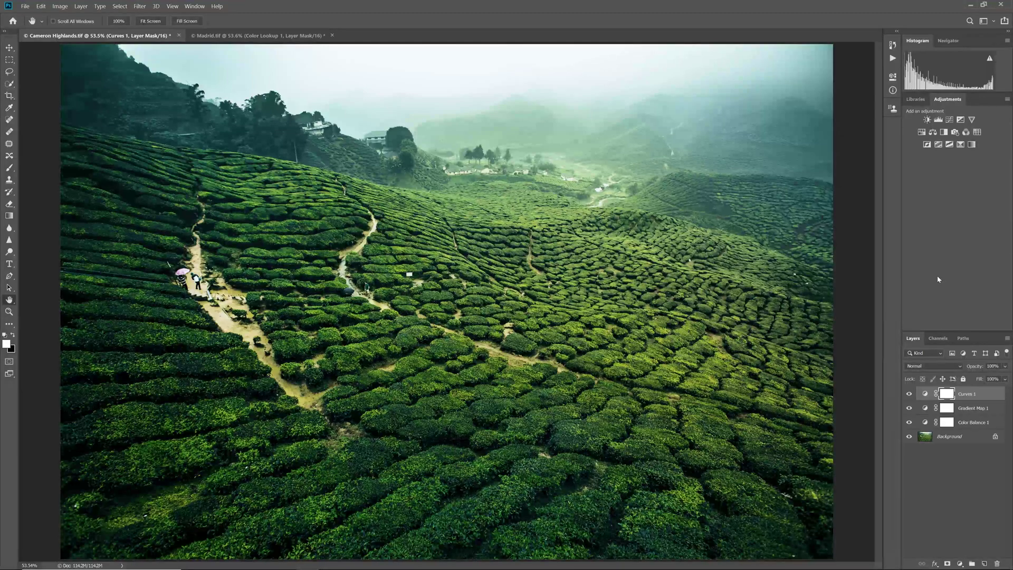
Export Color Lookup Tables with 64 grid points, CSP and ICC Profile unticked
click(25, 9)
mouse_move(70, 126)
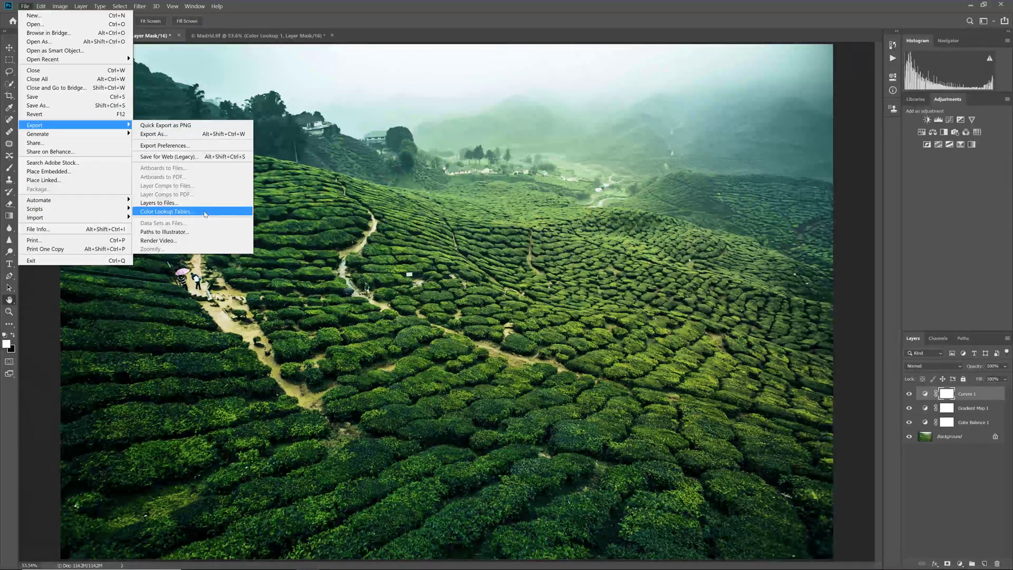
click(205, 213)
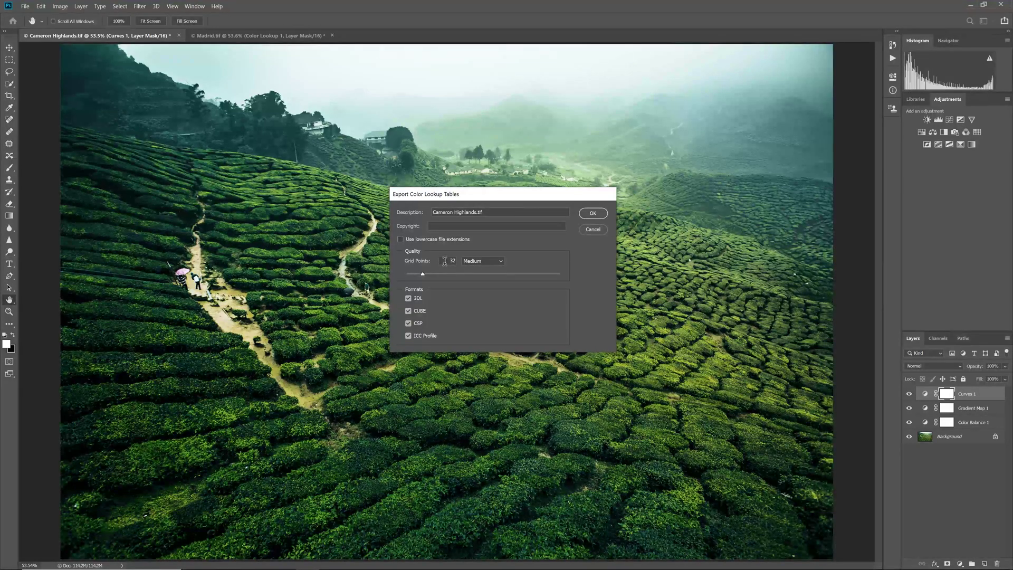
text(64)
click(409, 323)
click(408, 335)
click(581, 213)
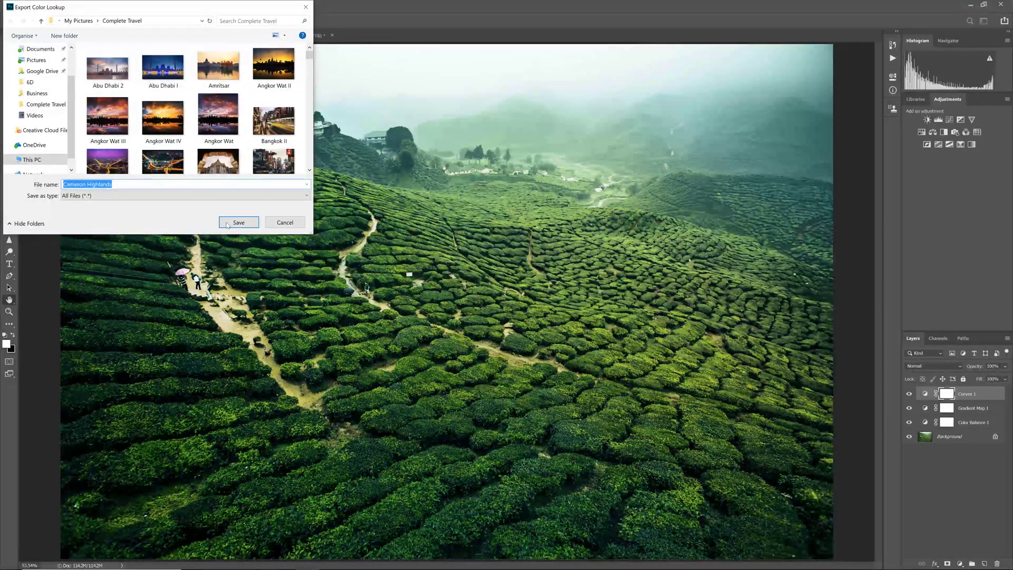
Save the lookup table as 'Cameron Highlands LUT'
click(222, 185)
text(LUT)
click(238, 222)
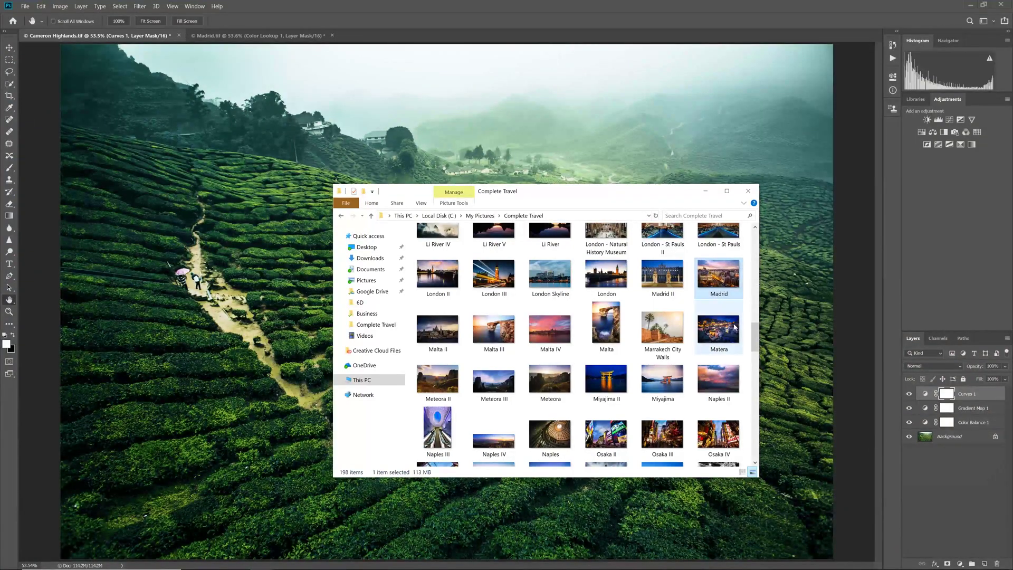
Open Cameron Highlands II from the Complete Travel folder in Photoshop
drag(754, 334, 756, 253)
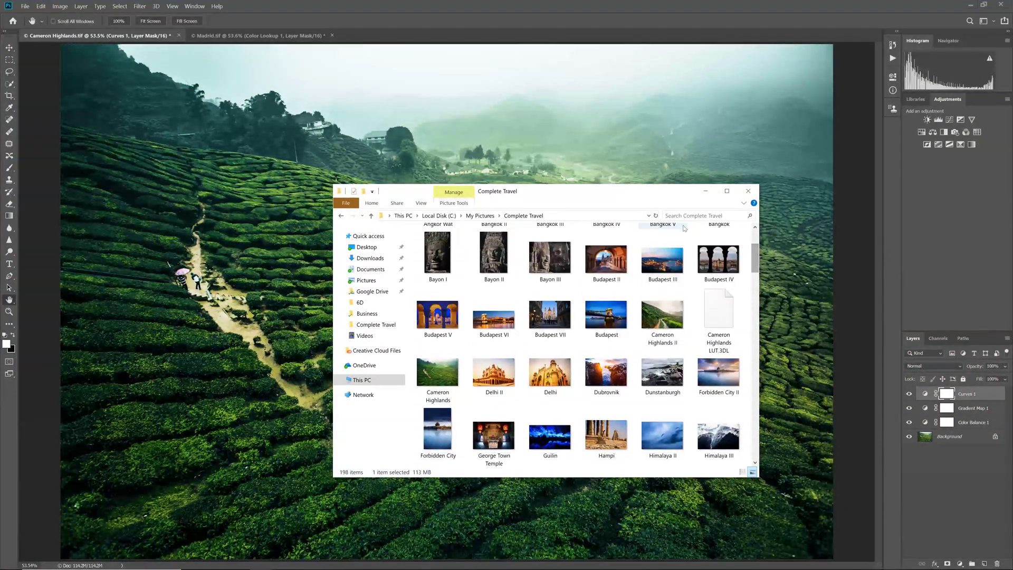
double_click(668, 317)
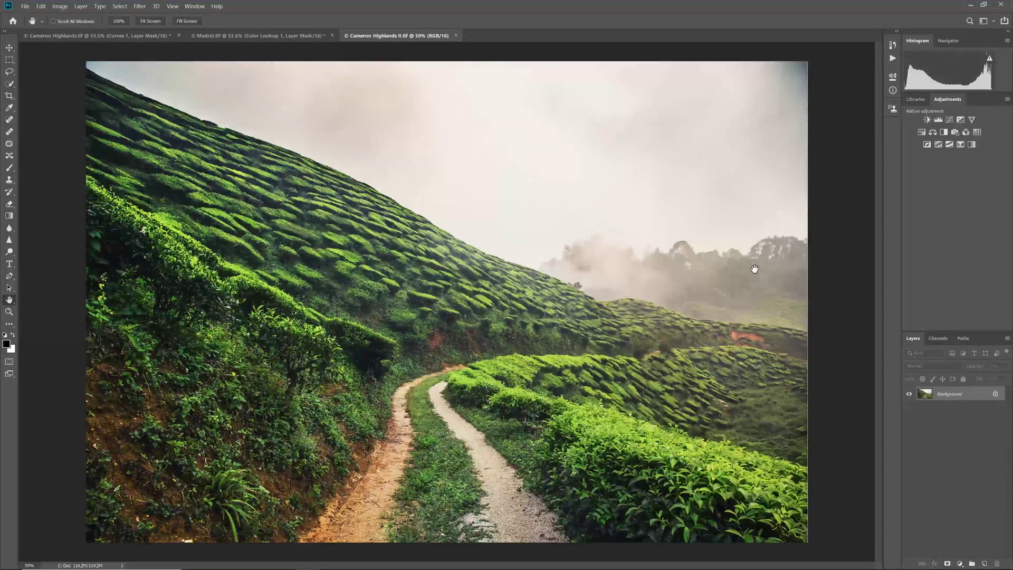
Fit the photo to screen and load Cameron Highlands LUT.3DL into a new Color Lookup layer
click(151, 22)
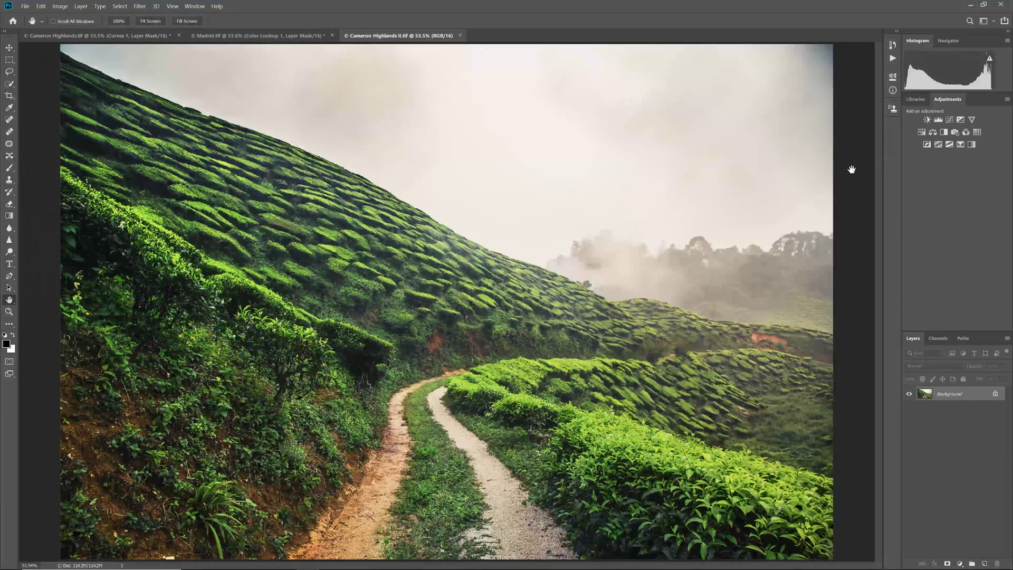
click(977, 132)
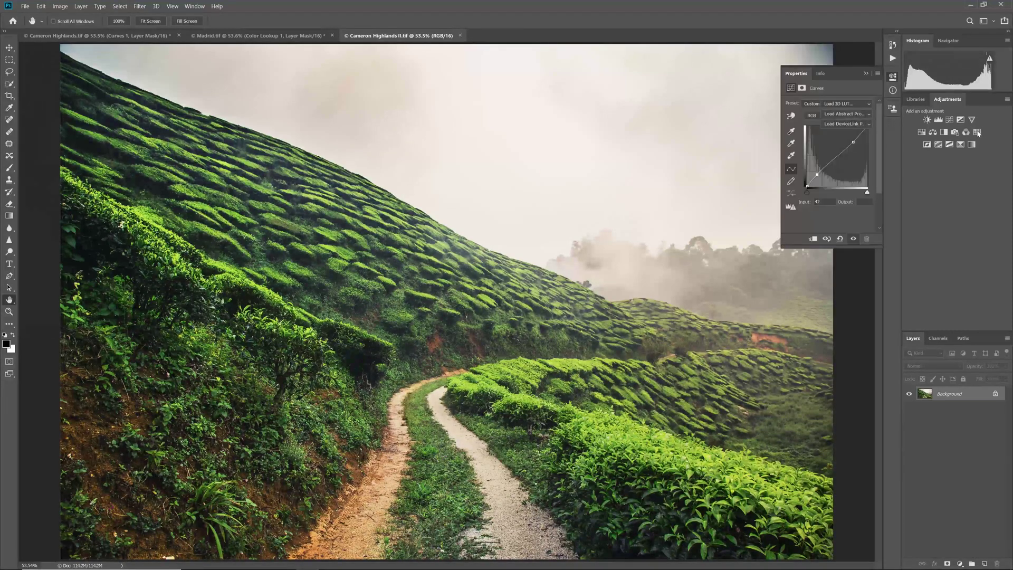
click(862, 104)
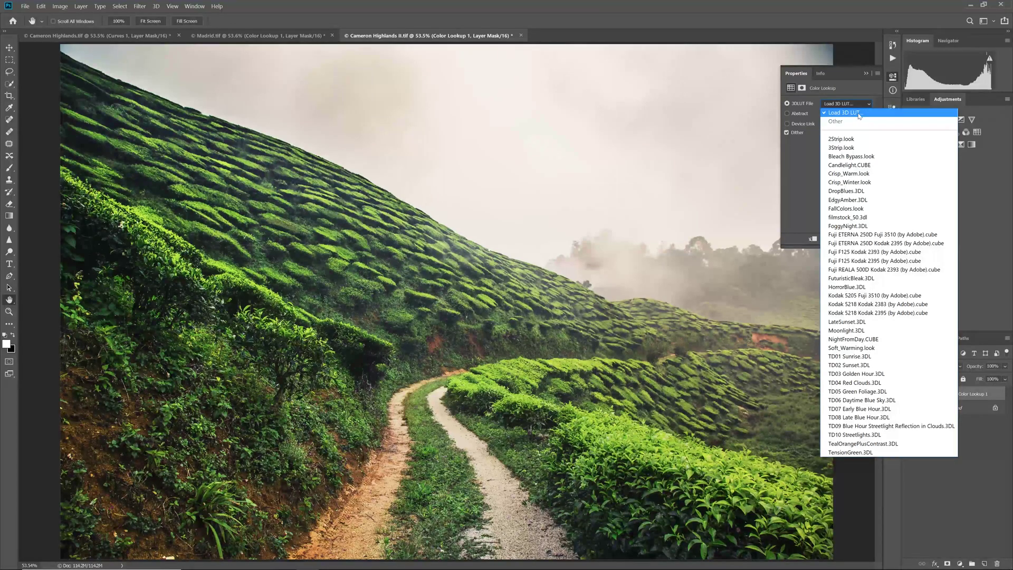
click(855, 115)
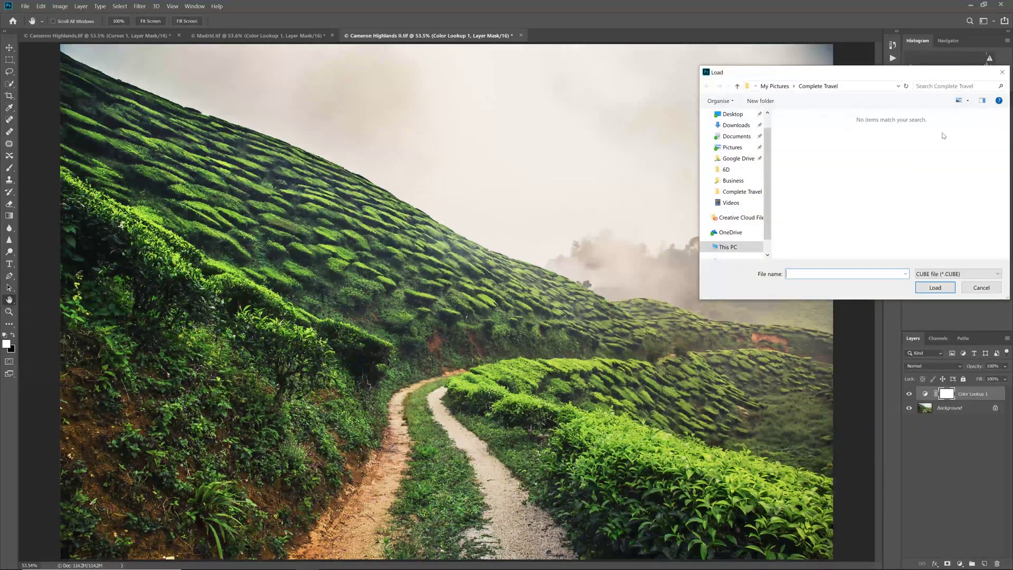
click(951, 275)
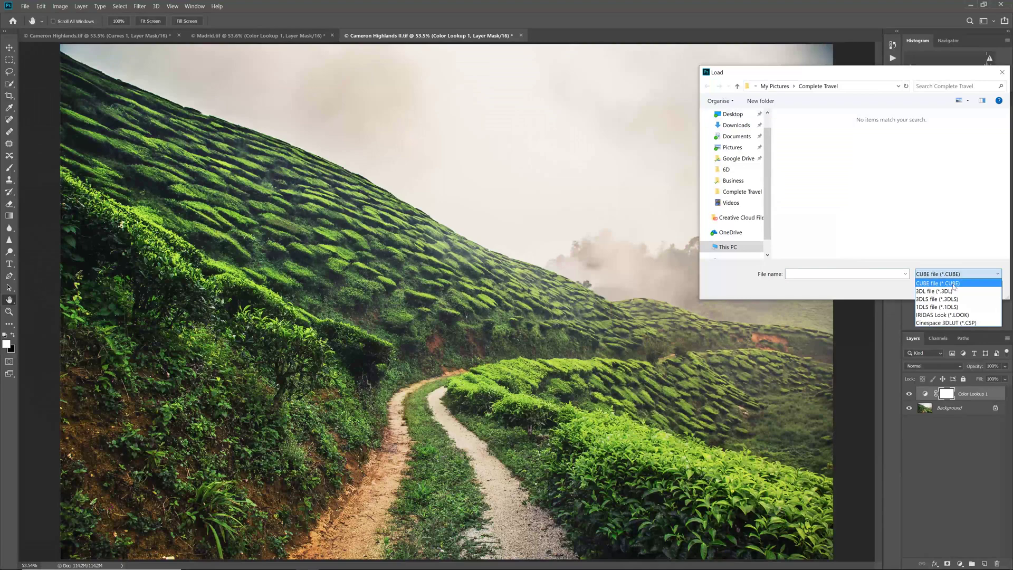
click(954, 292)
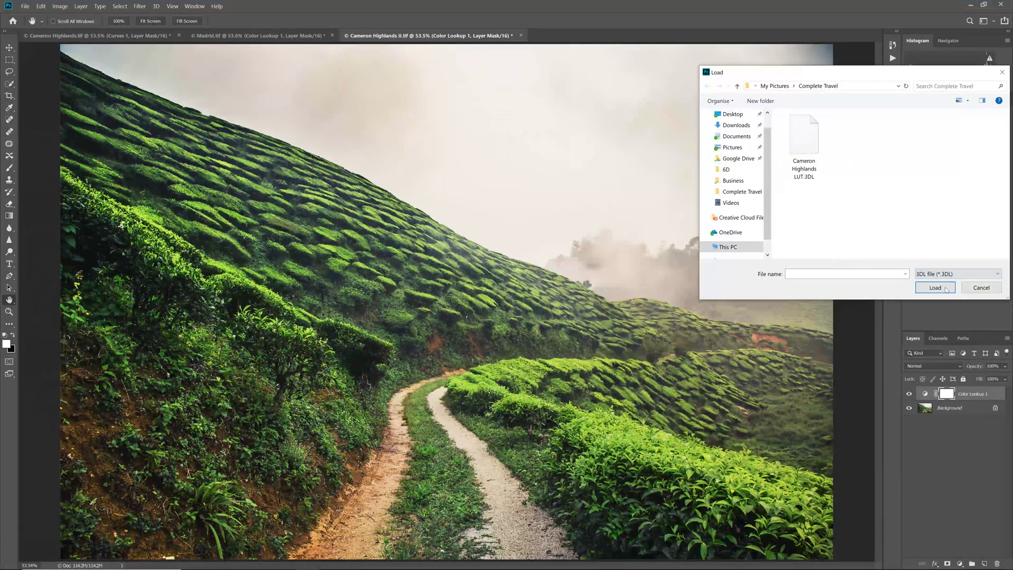
click(803, 132)
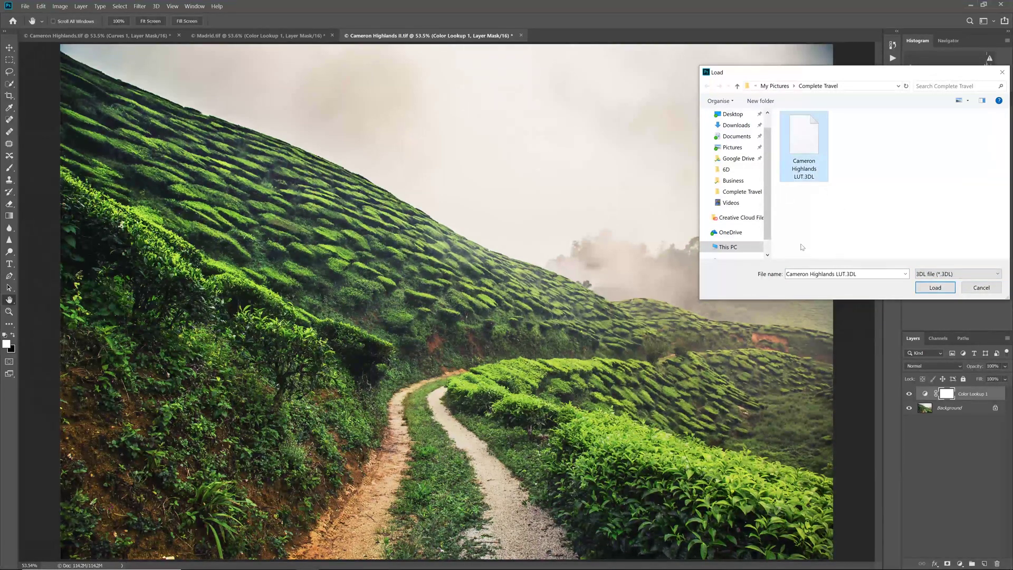
click(930, 293)
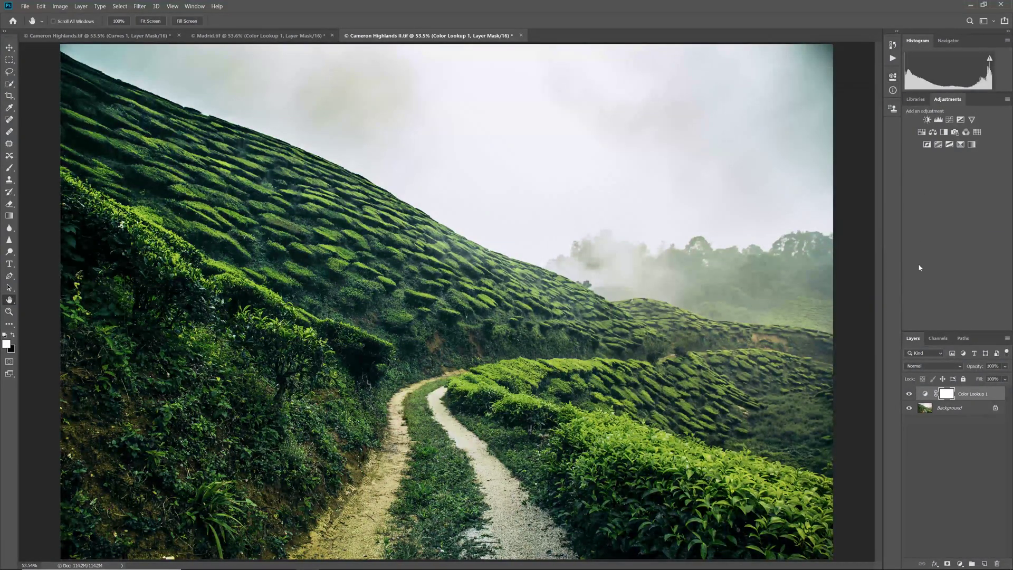
Toggle Color Lookup 1 off and on, then show its list of 3DLUT files
click(908, 393)
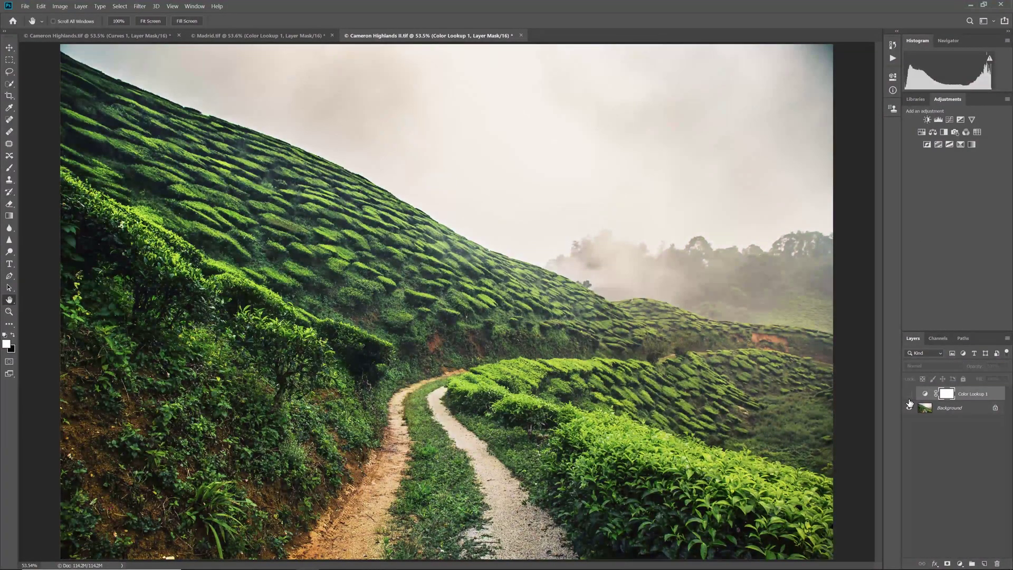
click(908, 393)
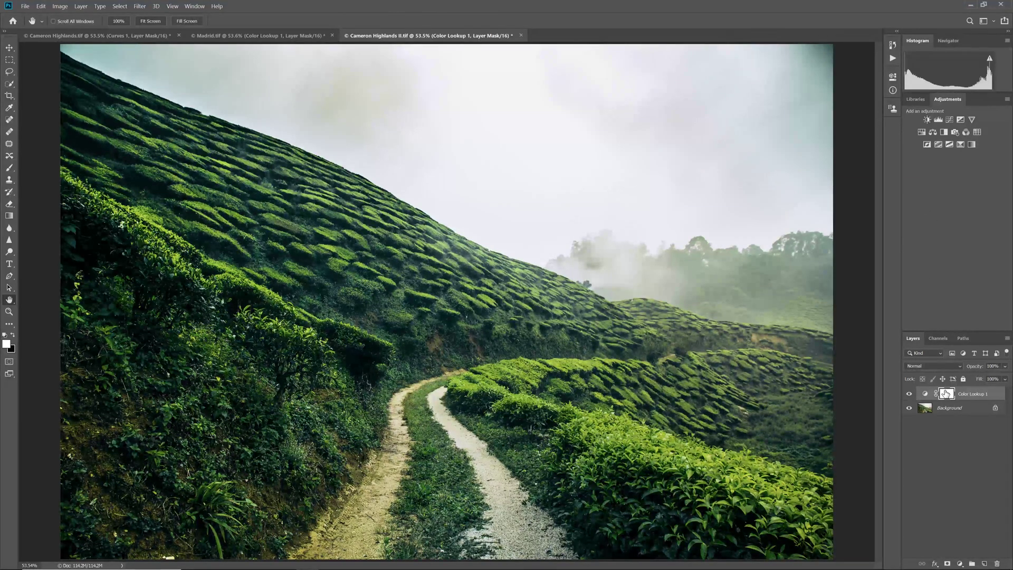
click(893, 76)
click(868, 102)
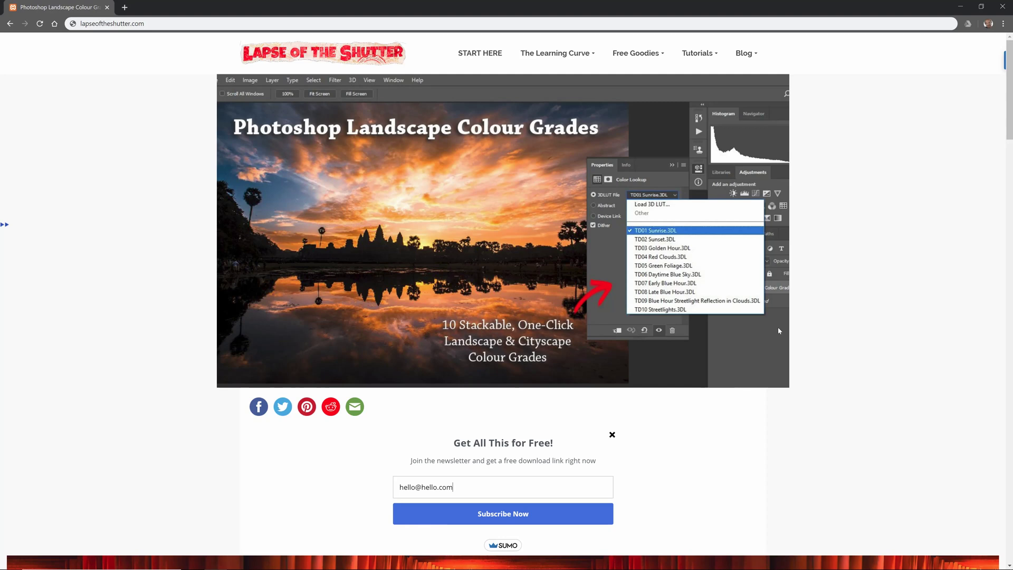
Select the e-mail address already entered in the newsletter sign-up field
key(ctrl+a)
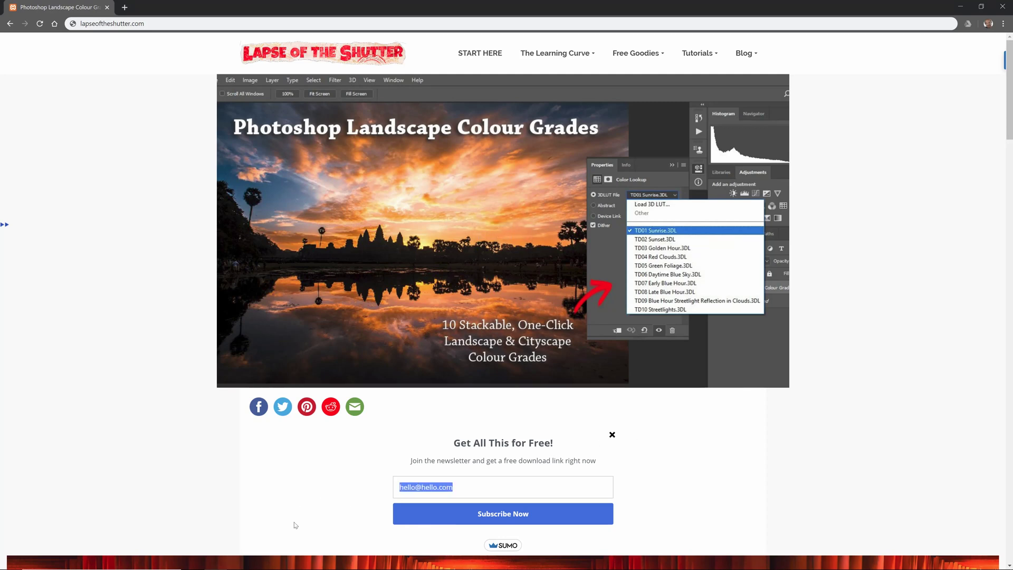